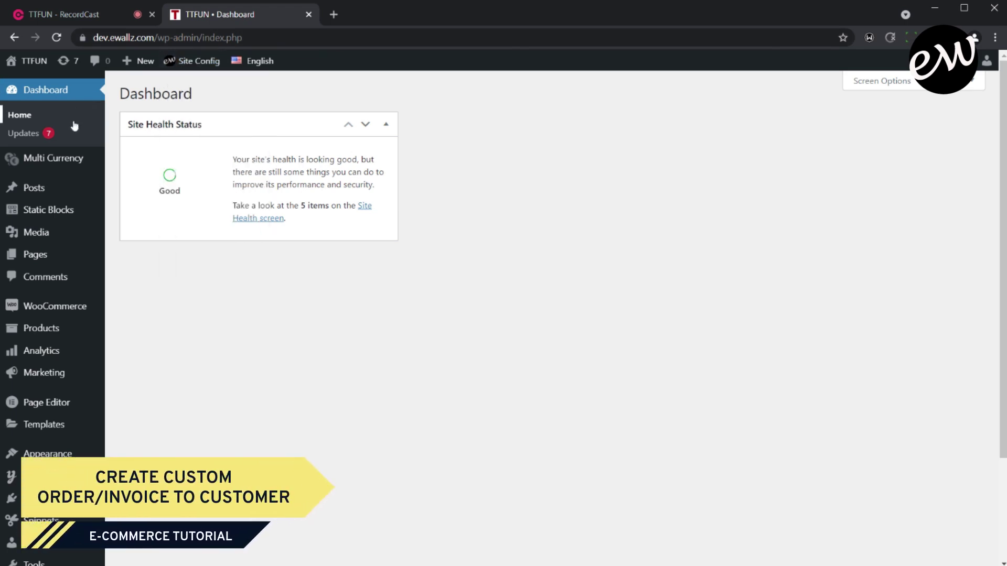
Open the Orders list from the WooCommerce sidebar menu
mouse_move(67, 313)
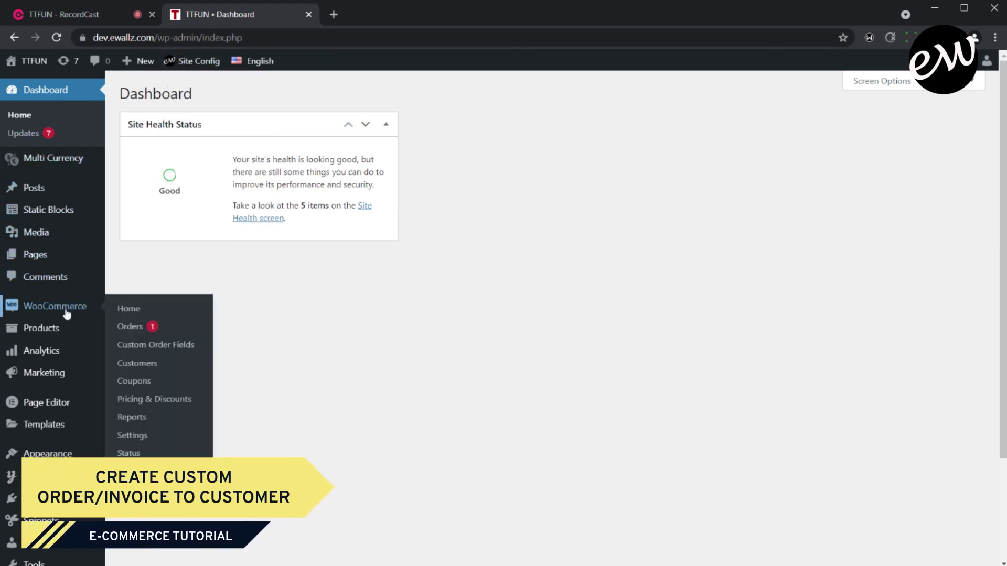
left_click(126, 327)
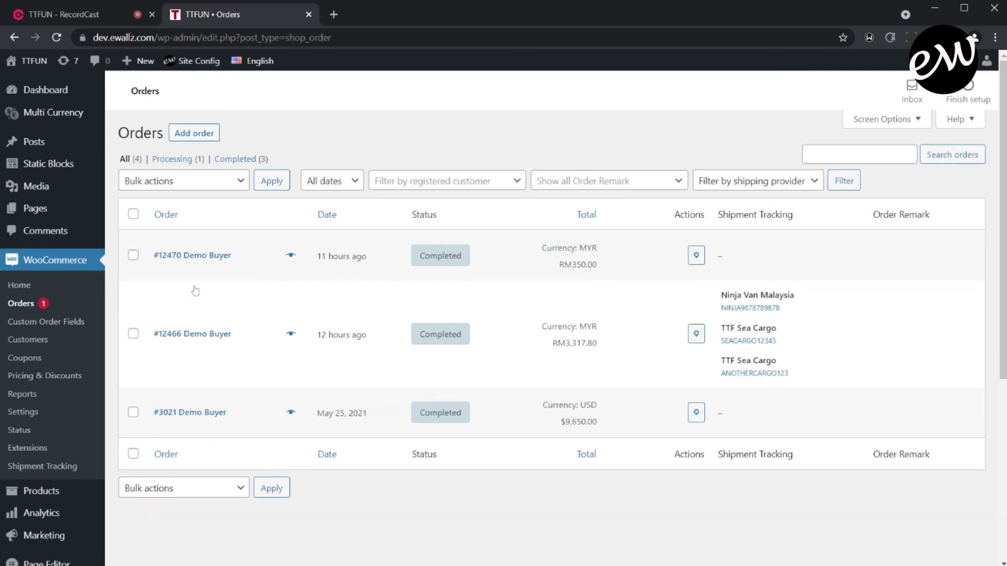
Start a new order with its status kept as Pending payment
left_click(202, 135)
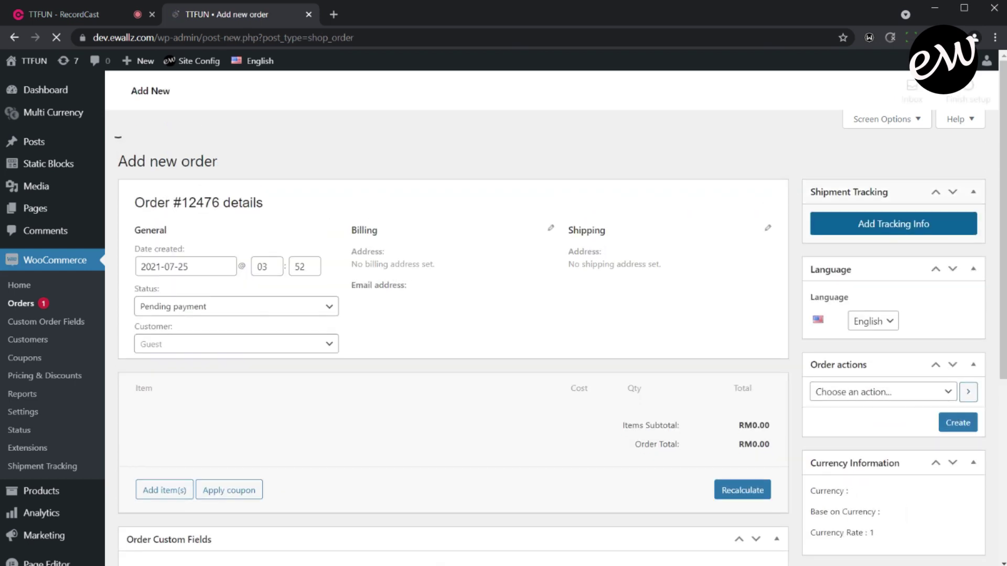
scroll(209, 153, "down", 3)
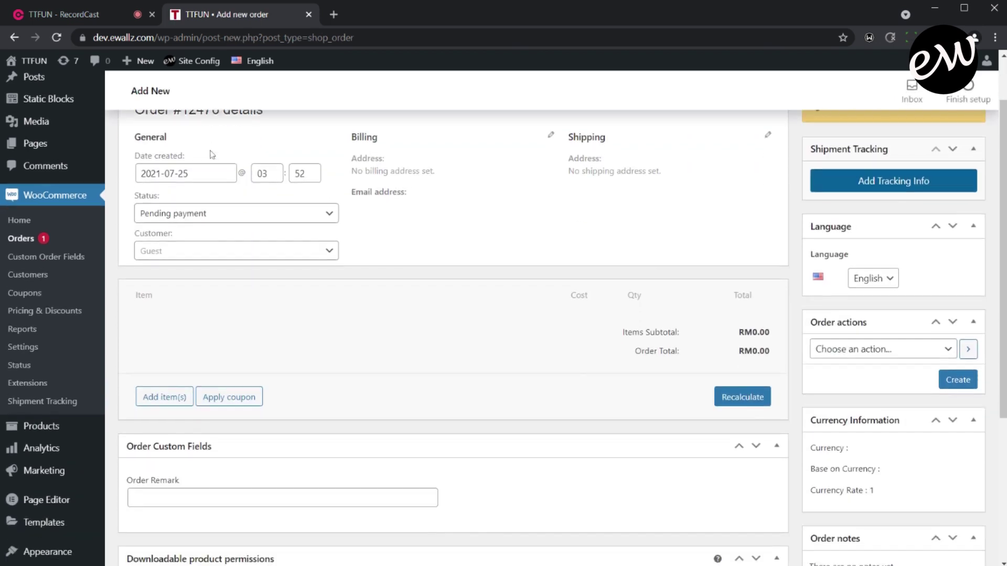
scroll(212, 154, "up", 1)
left_click(202, 212)
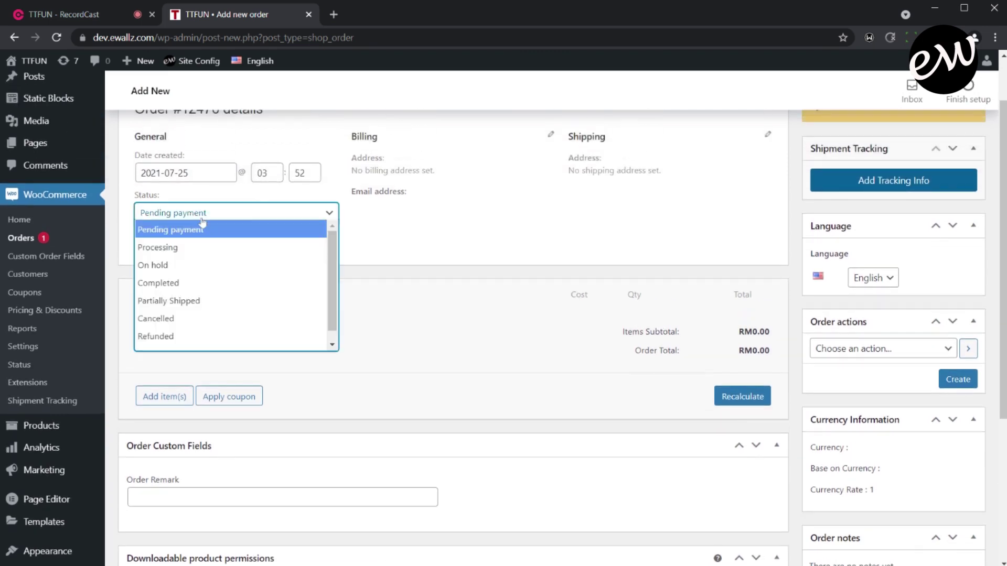
left_click(199, 230)
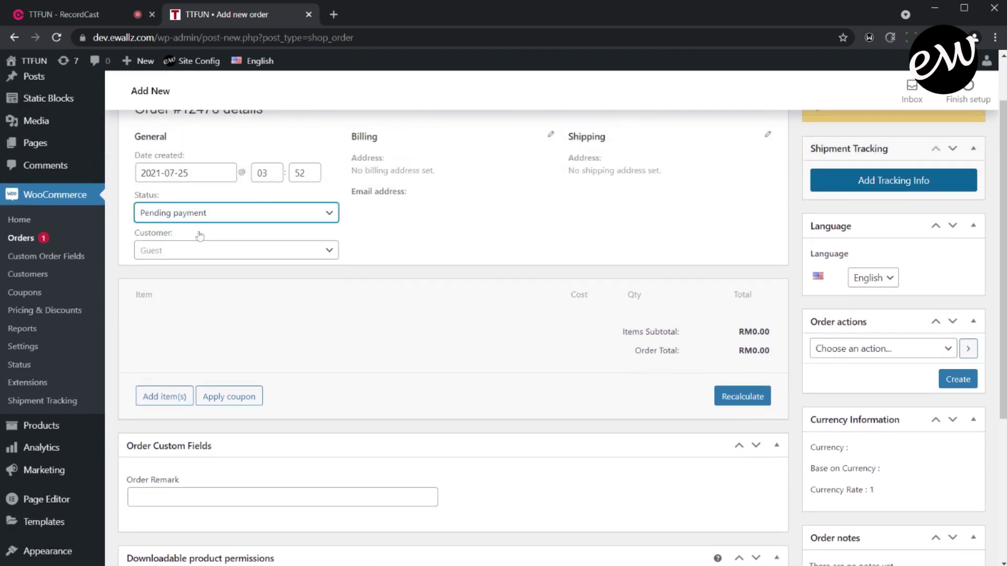
Assign the demo customer found by searching 'demo', loading their billing and shipping addresses
left_click(172, 252)
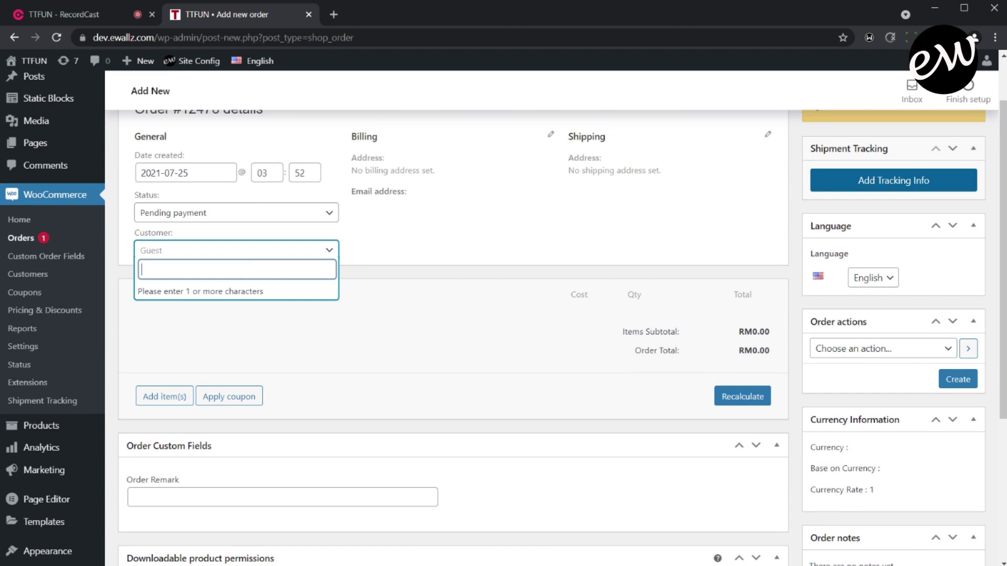
type("demo")
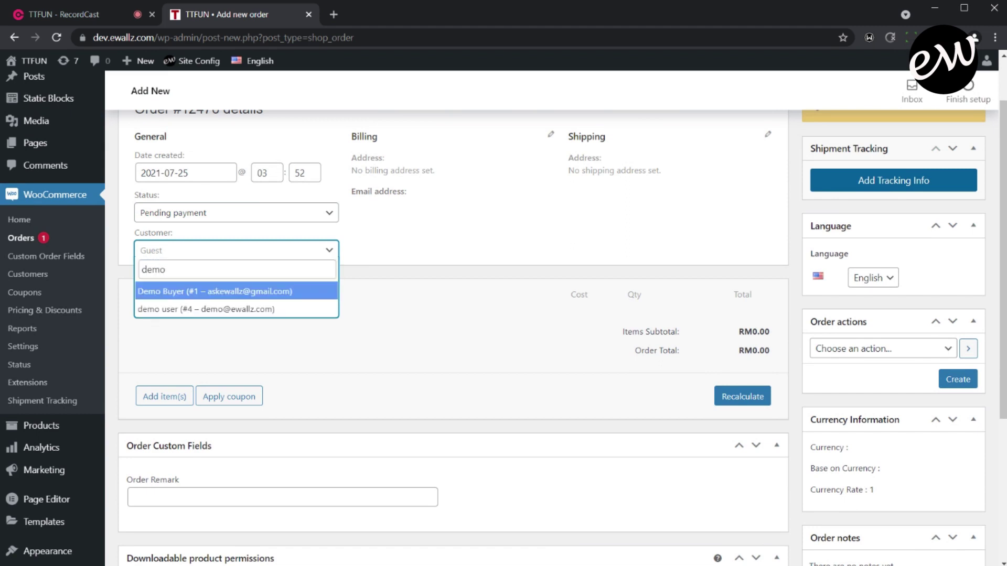
left_click(228, 291)
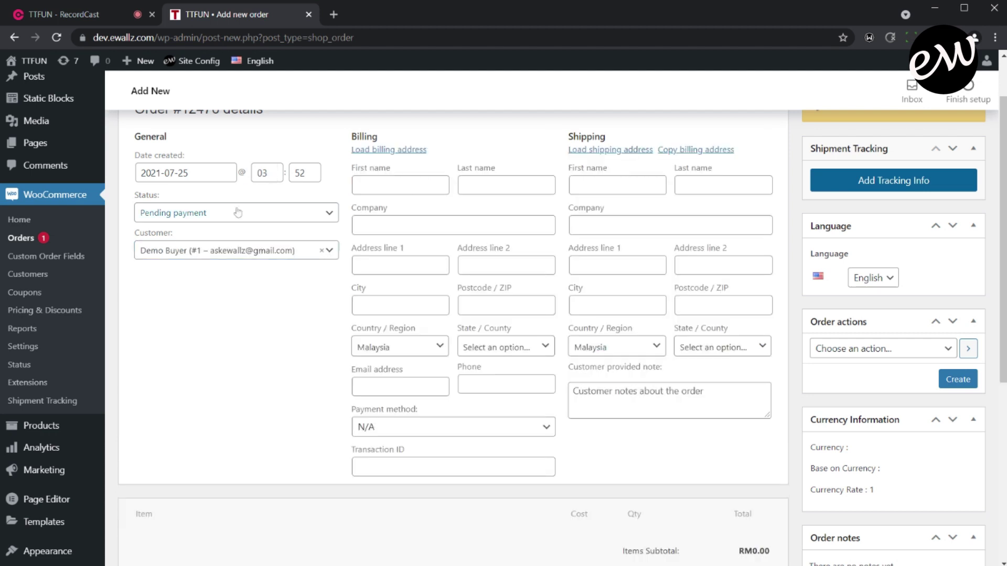
scroll(393, 343, "down", 2)
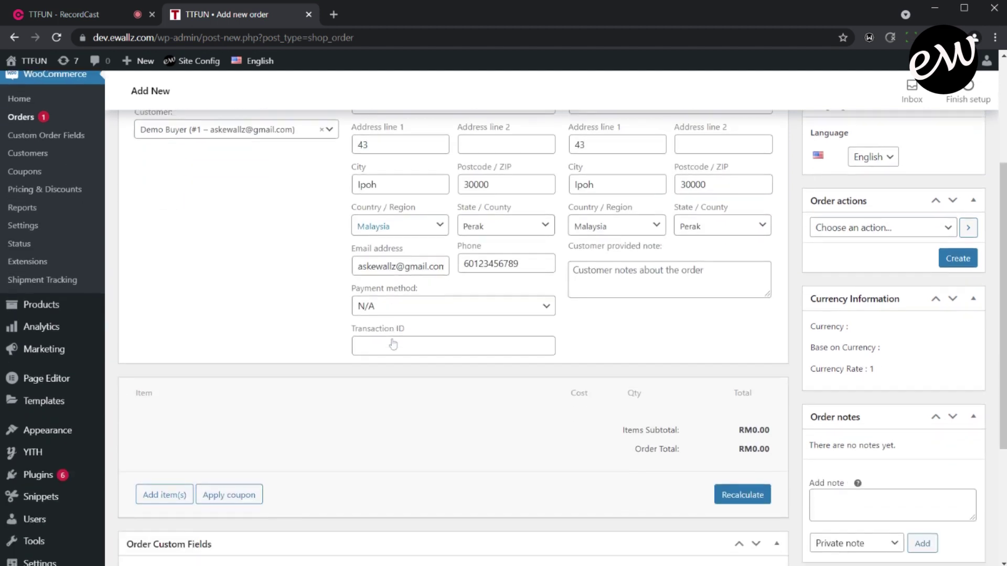
scroll(393, 344, "down", 4)
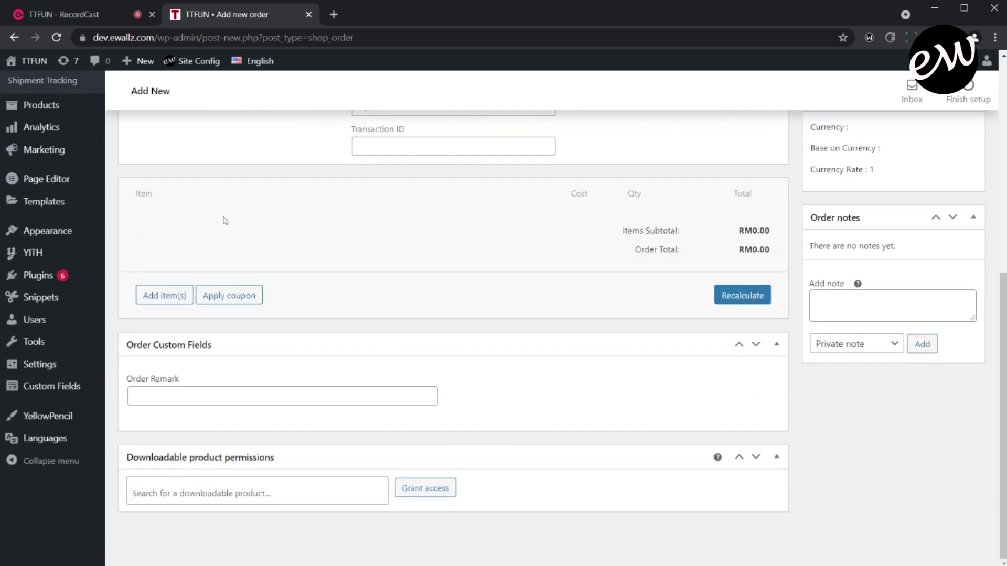
Add the product Oversea Shipping Charges (#12472), found by searching 'shippin', to the order
left_click(176, 298)
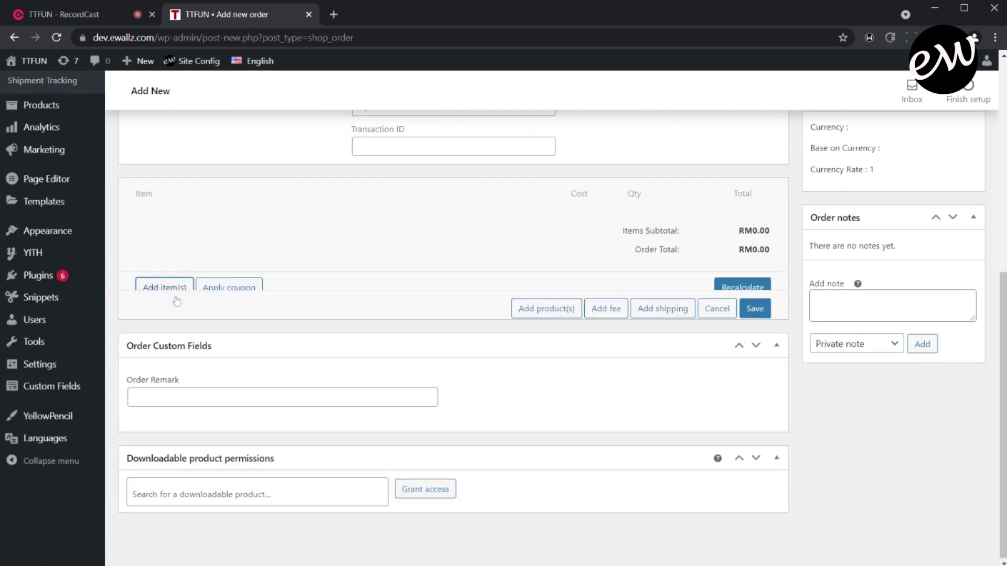
left_click(519, 299)
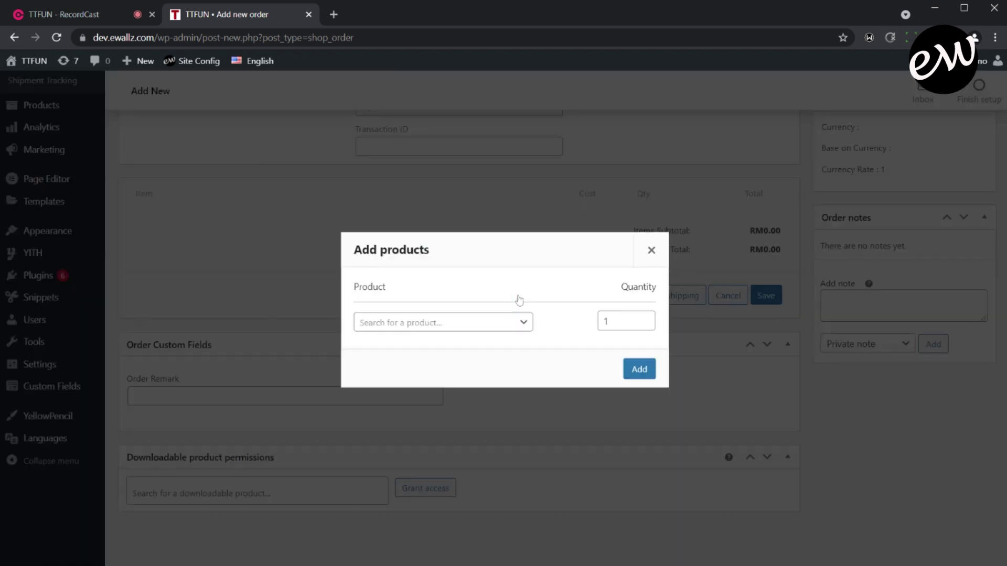
left_click(480, 324)
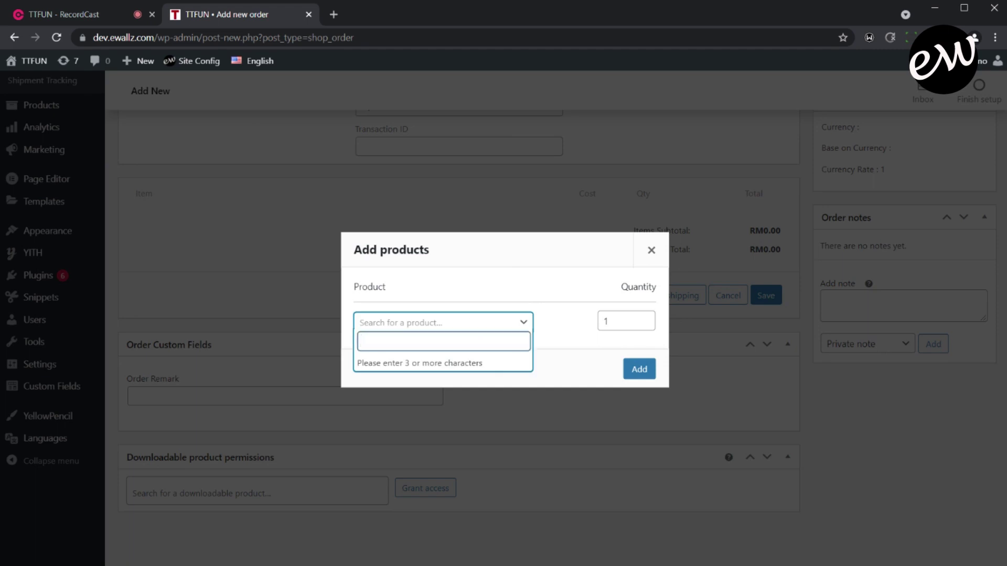
type("shipping")
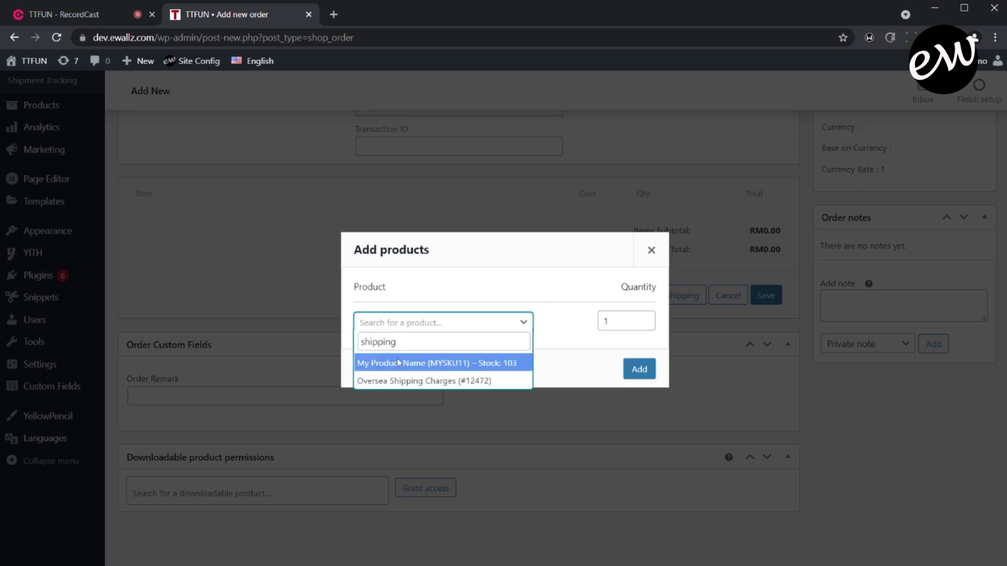
left_click(395, 383)
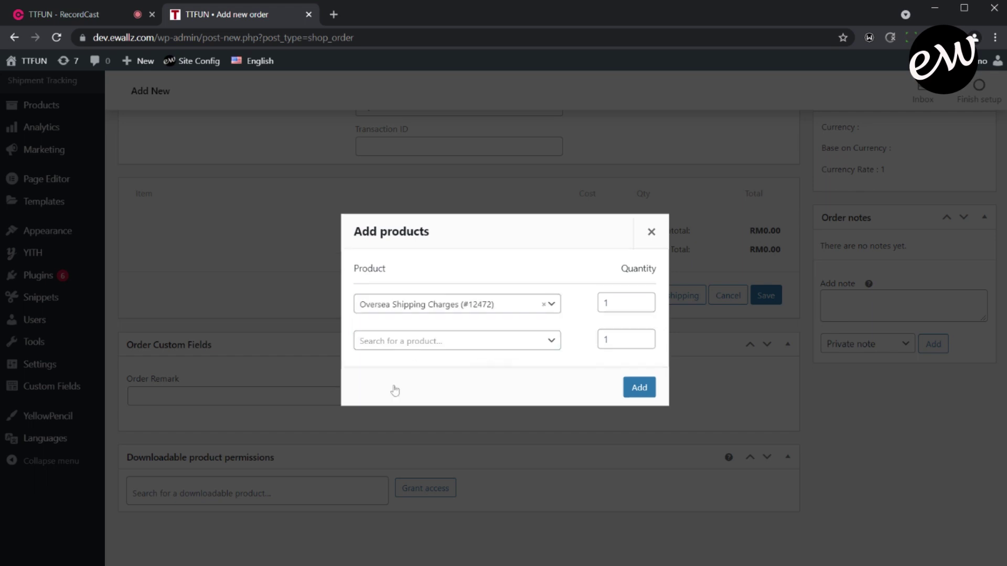
left_click(633, 388)
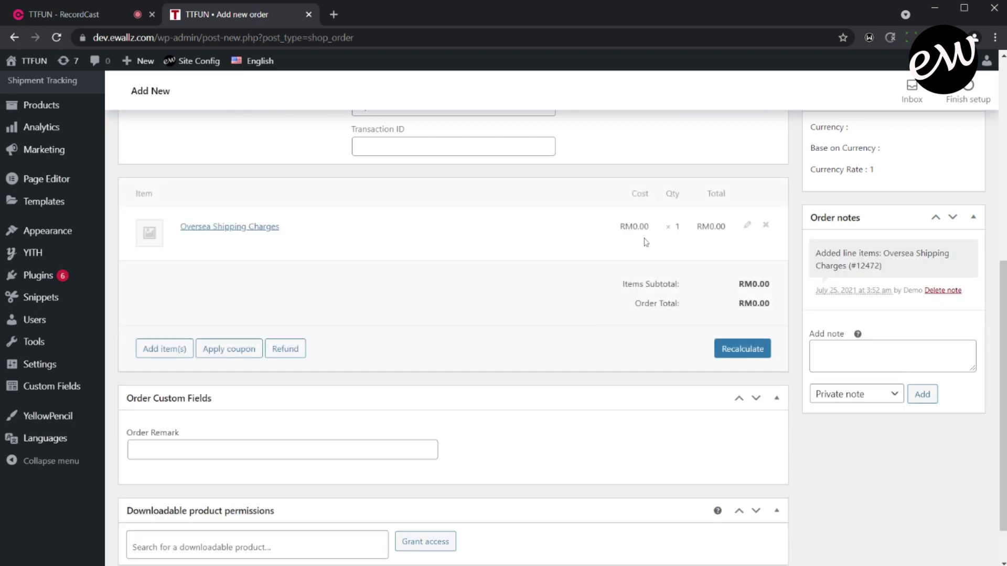
Change the Oversea Shipping Charges line total to 476 and save it
left_click(748, 226)
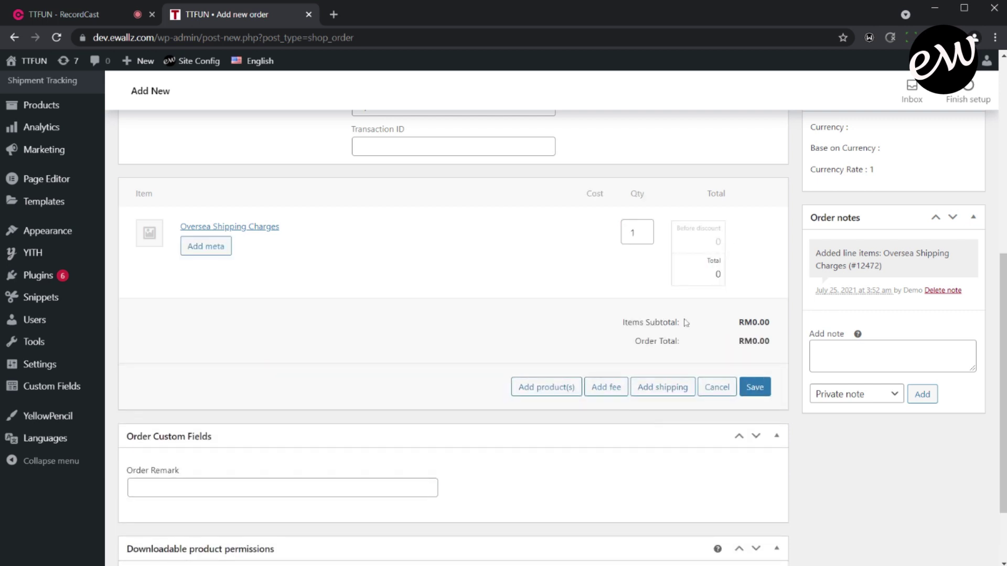
double_click(716, 274)
type("476")
left_click(748, 383)
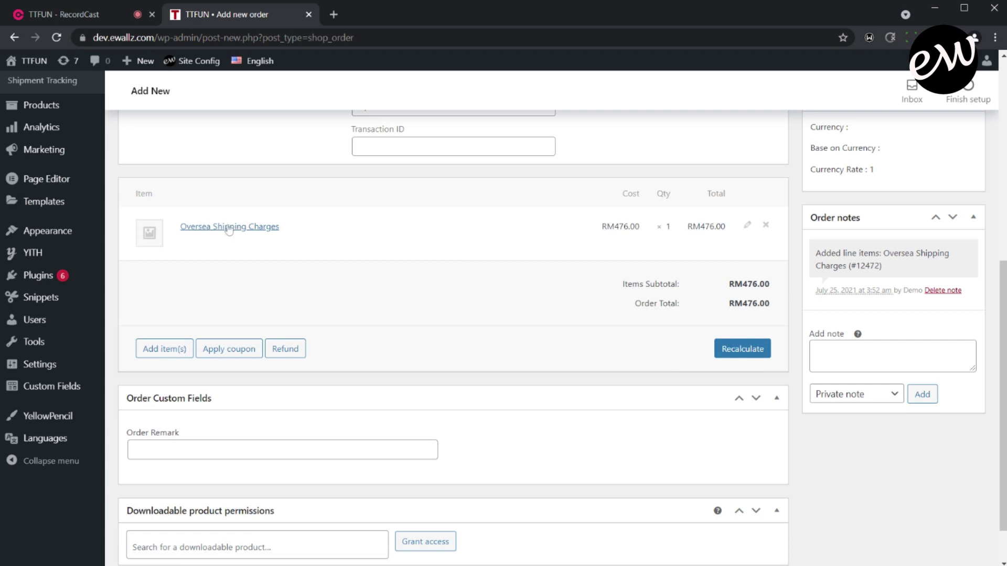
left_click(747, 225)
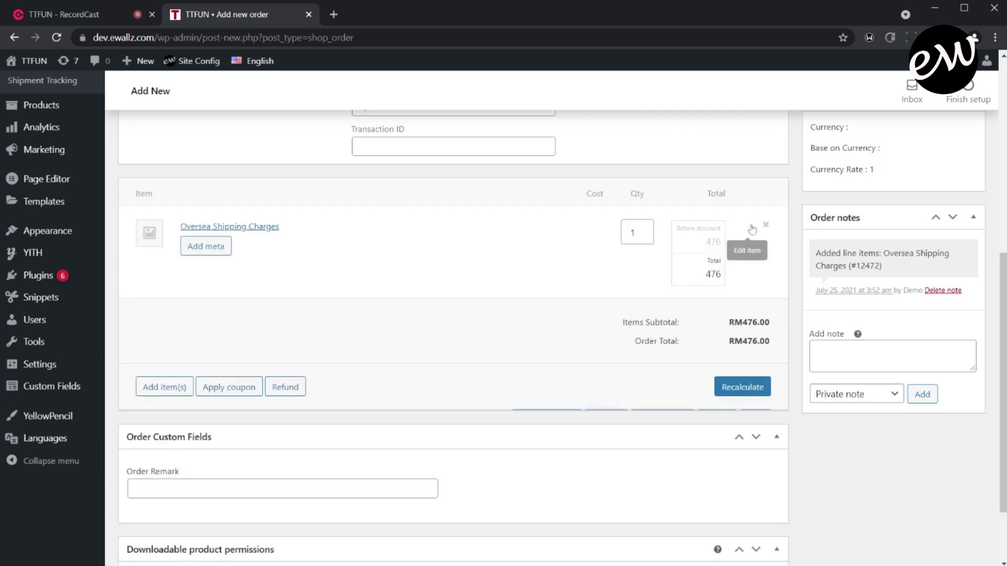
Add a 'For order' meta to the shipping line, citing the previous order needing separate shipping
left_click(229, 249)
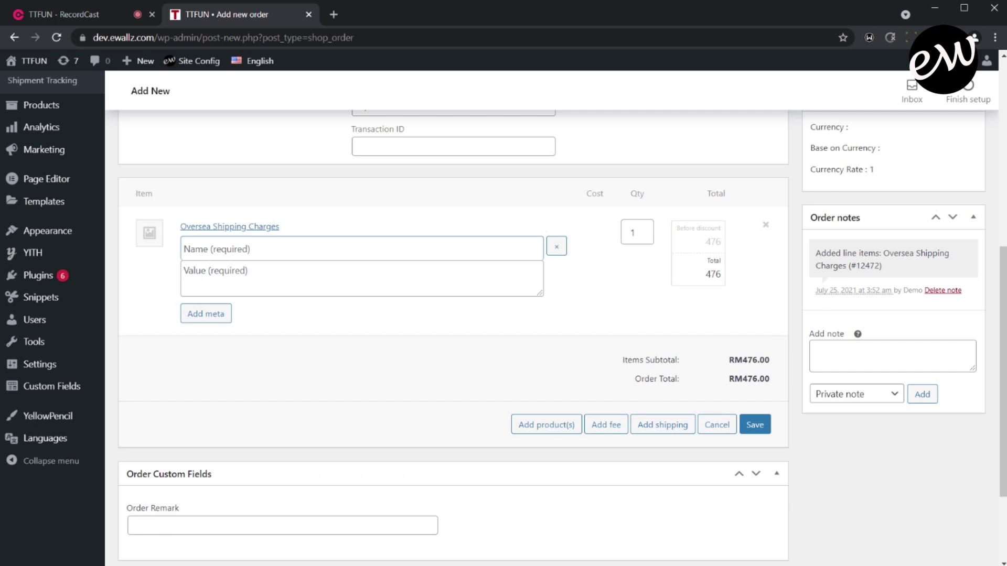
type("For order")
left_click(185, 270)
type("#")
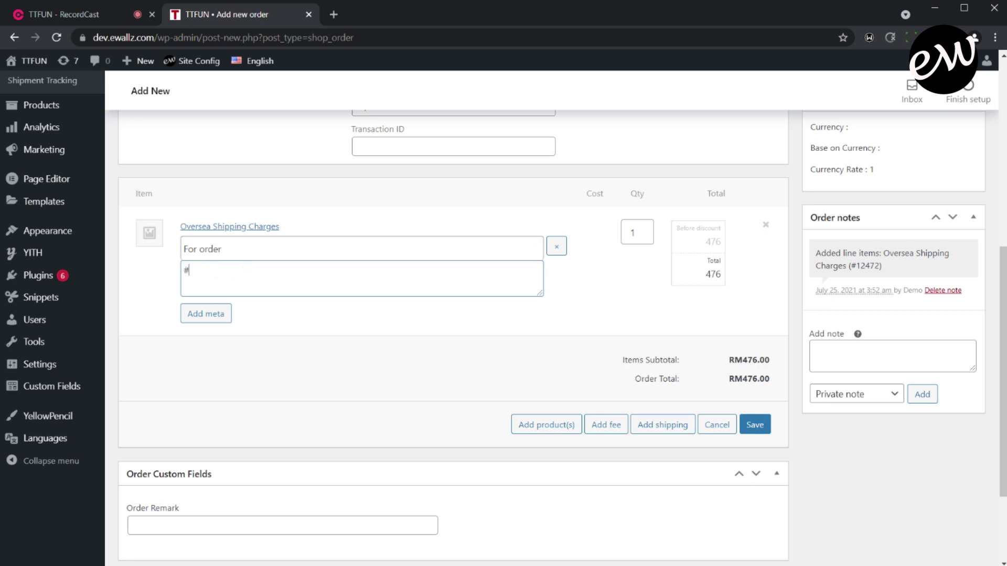
type("123456 (order number of")
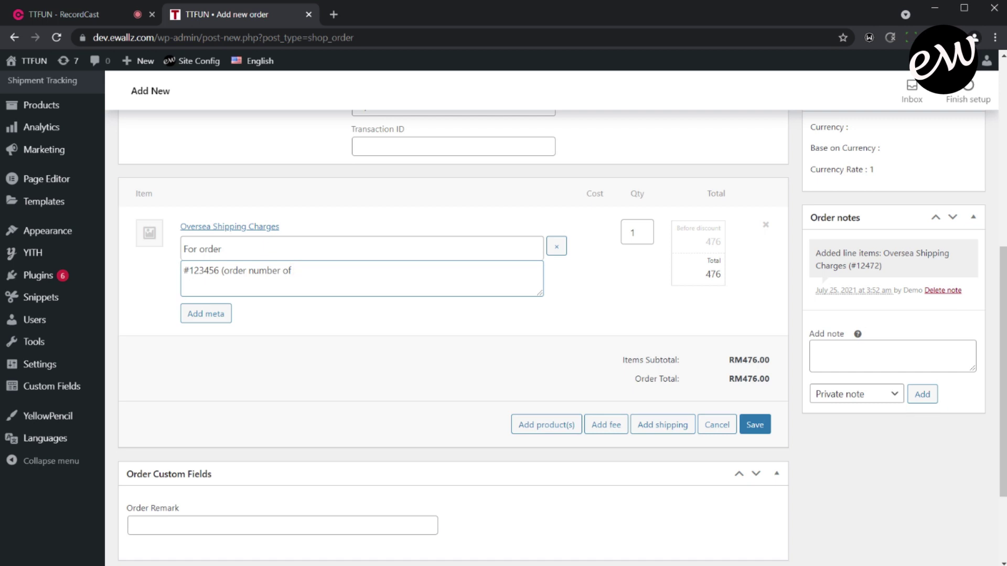
type(" previous order which re")
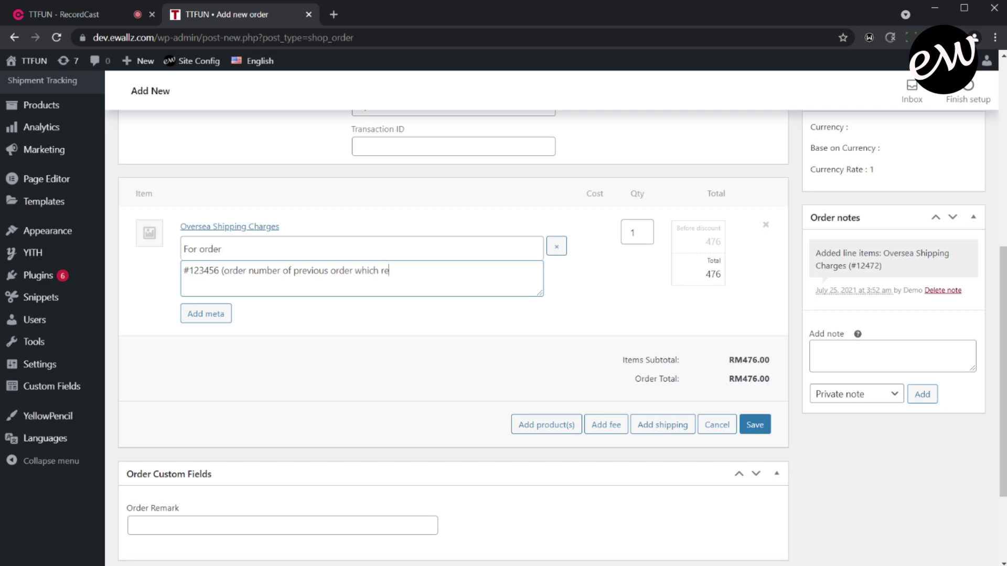
type("quire separate shipping")
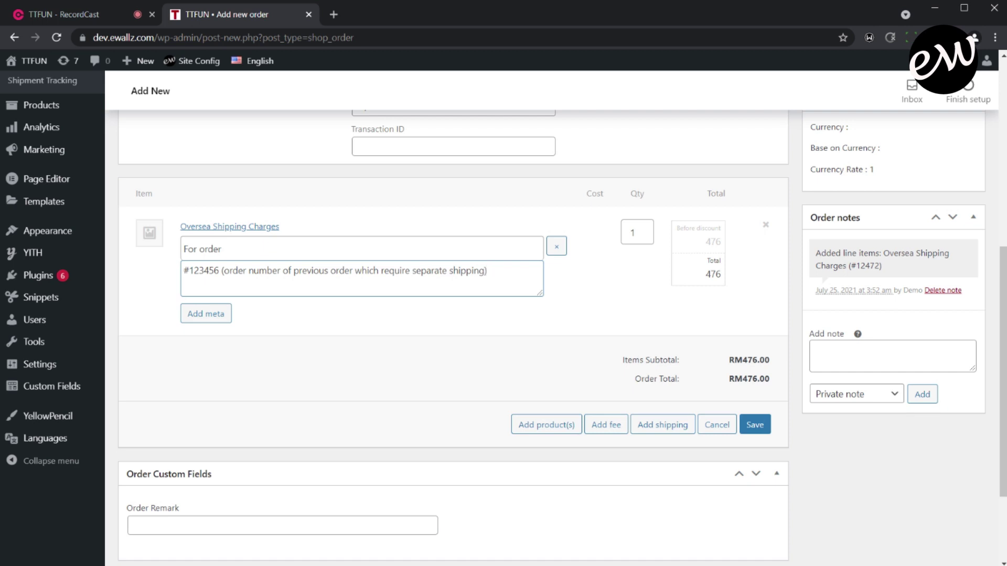
type(")")
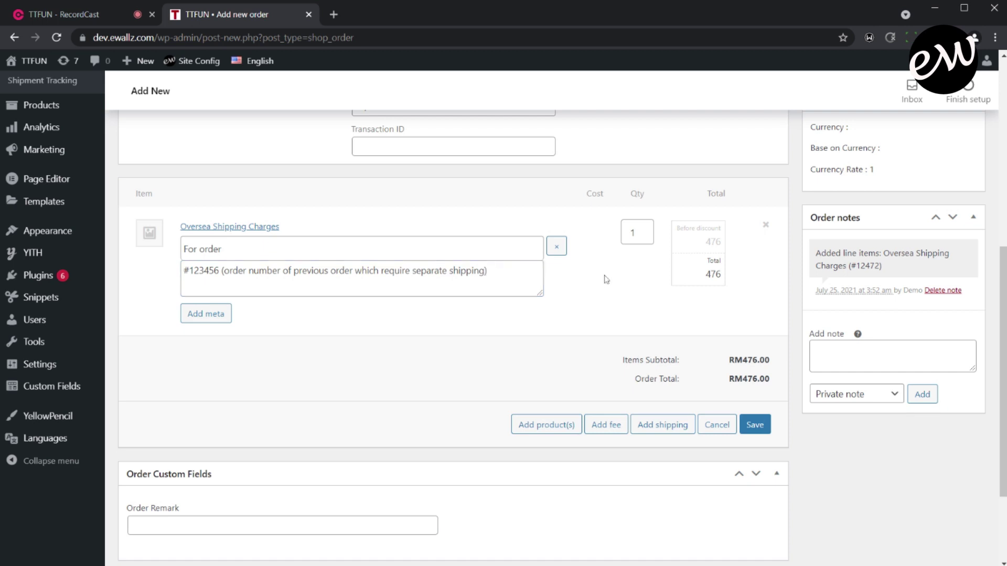
left_click(765, 427)
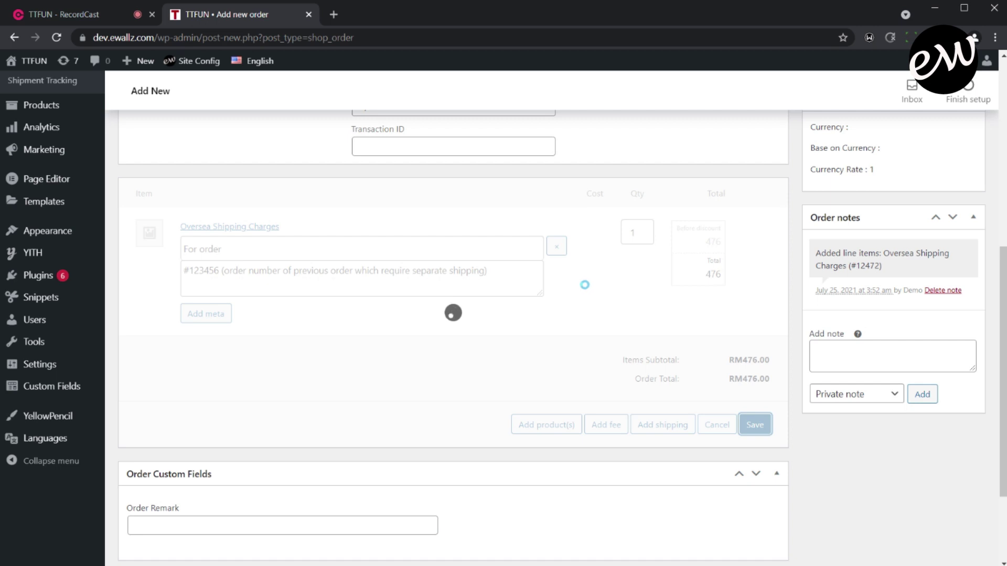
Create the order with the 'Email invoice / order details to customer' action selected
scroll(586, 278, "down", 3)
scroll(583, 256, "up", 1)
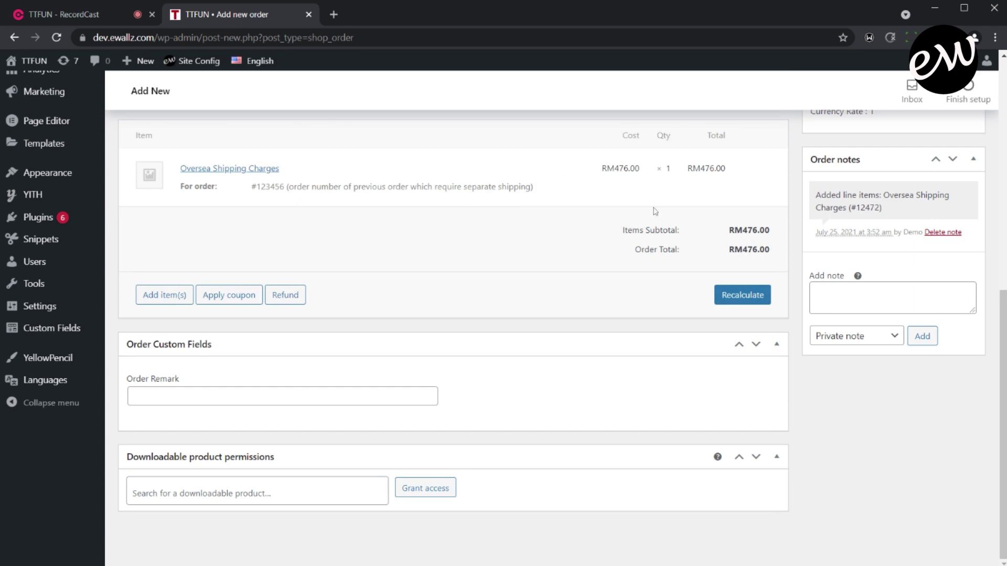
scroll(656, 215, "up", 4)
scroll(765, 256, "up", 3)
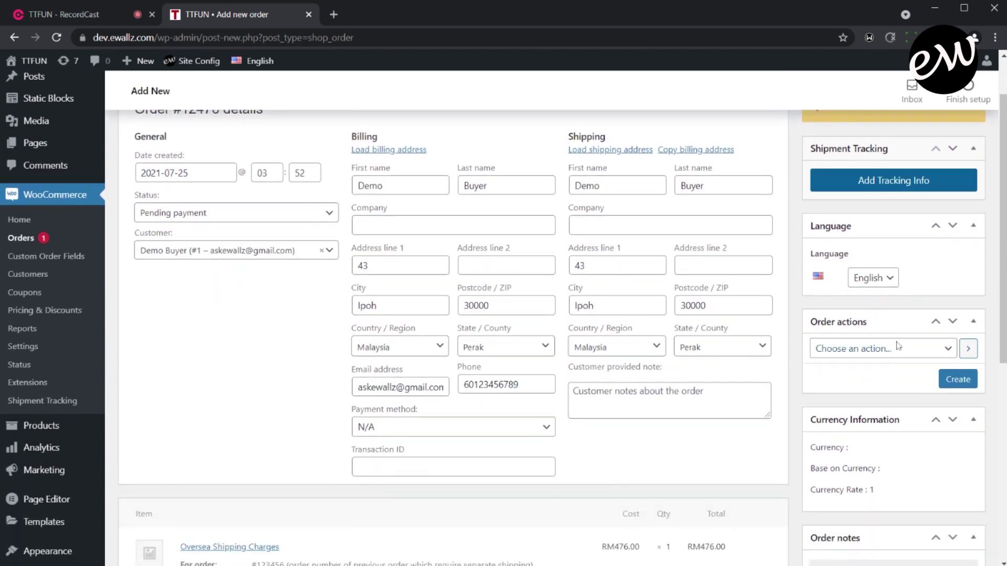
left_click(935, 351)
left_click(859, 384)
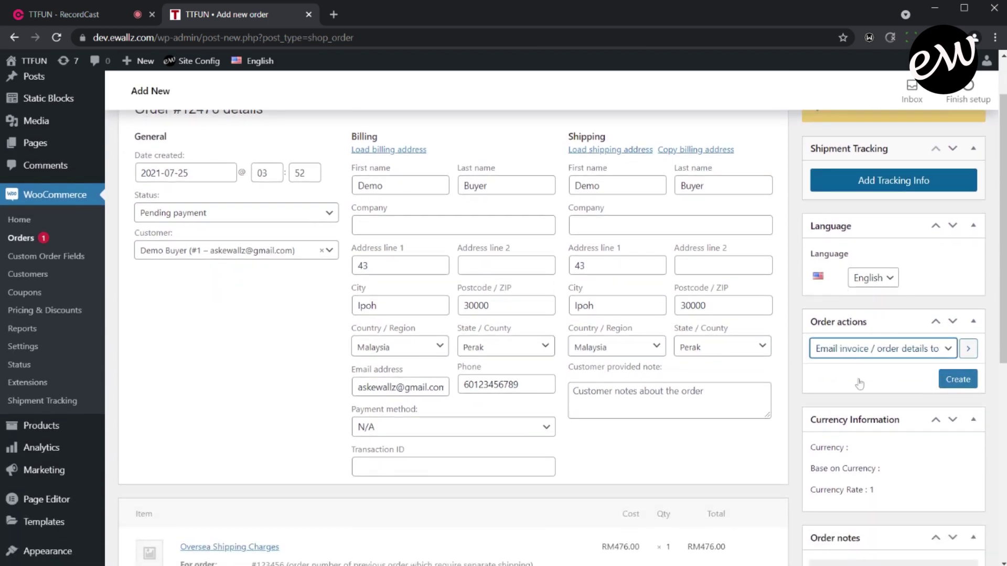
left_click(948, 382)
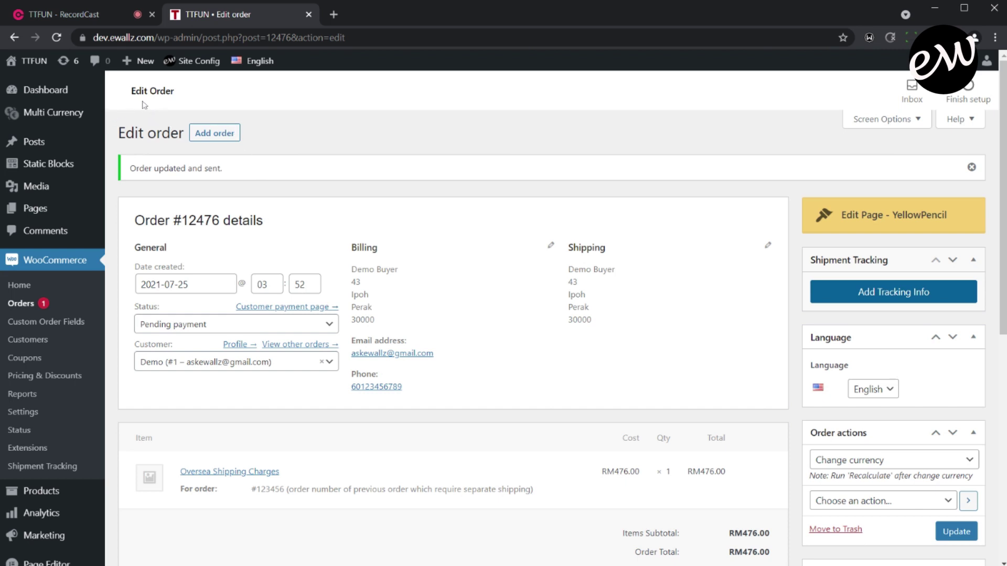
Go to the TTFUN store via Visit Store and open the ACCOUNT Dashboard
mouse_move(32, 64)
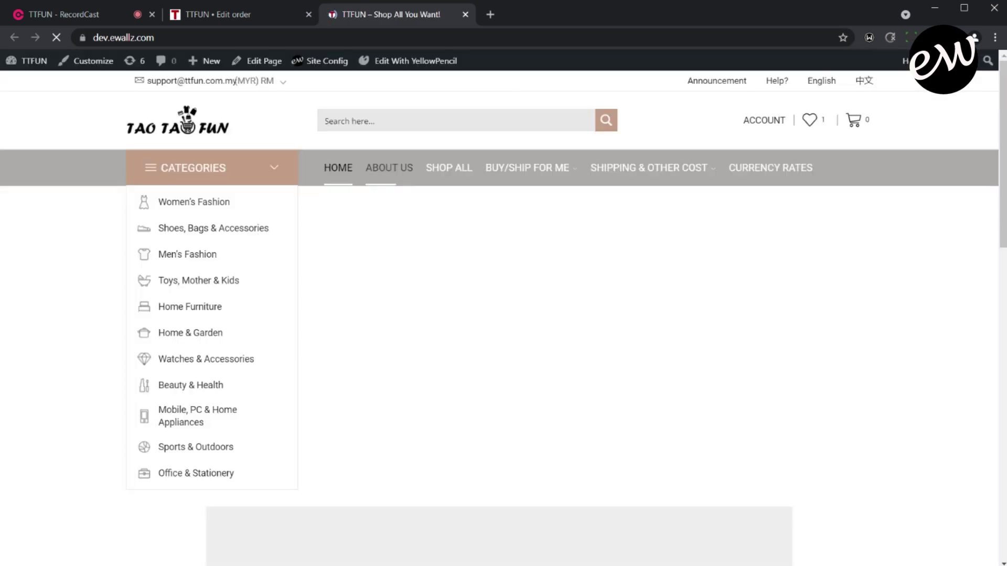
mouse_move(755, 122)
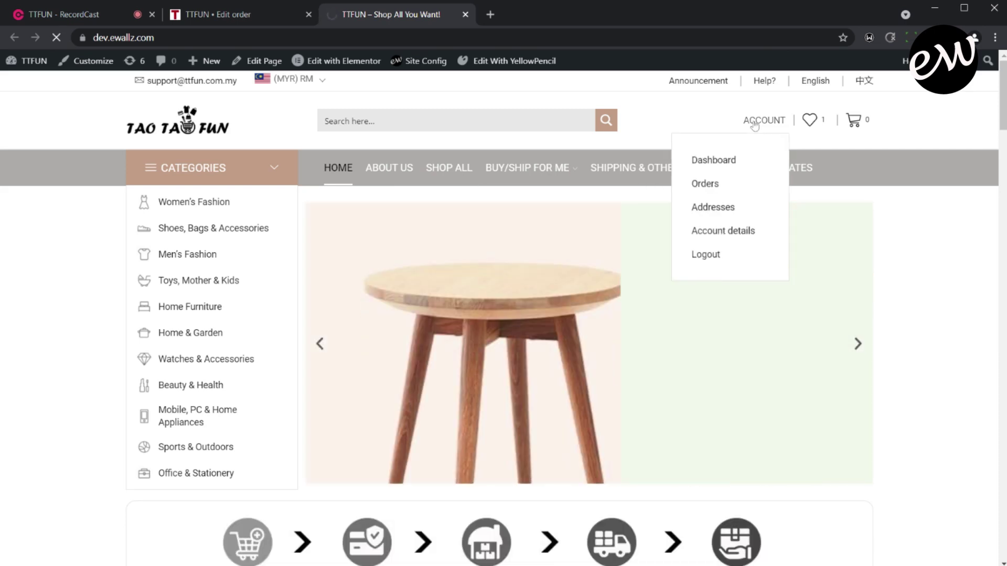
mouse_move(649, 169)
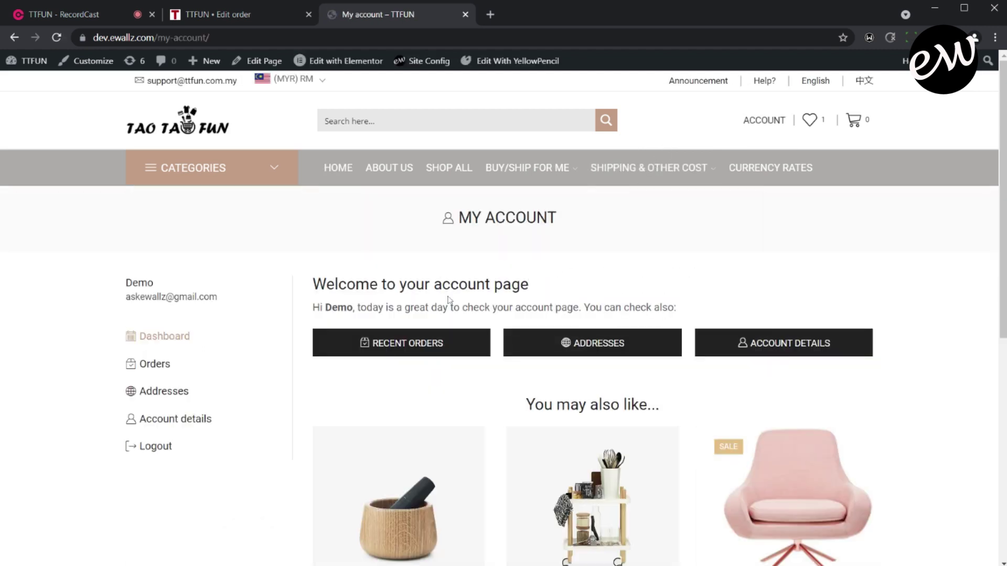
Show Recent Orders, where the new order is listed as Pending payment for RM476.00
left_click(442, 348)
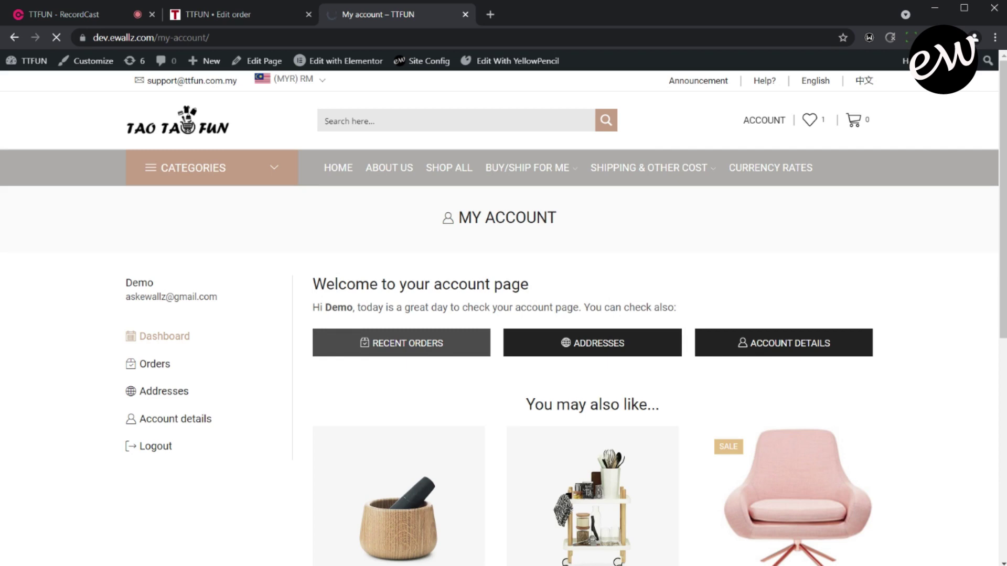
scroll(503, 315, "down", 1)
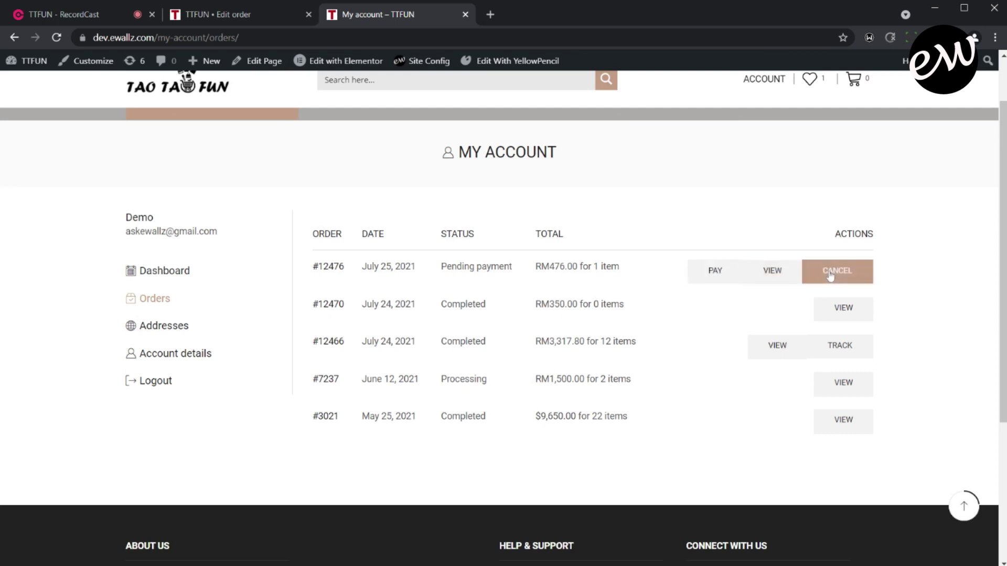
View the new order's details: Oversea Shipping Charges with its For order note, totalling RM476.00
left_click(776, 273)
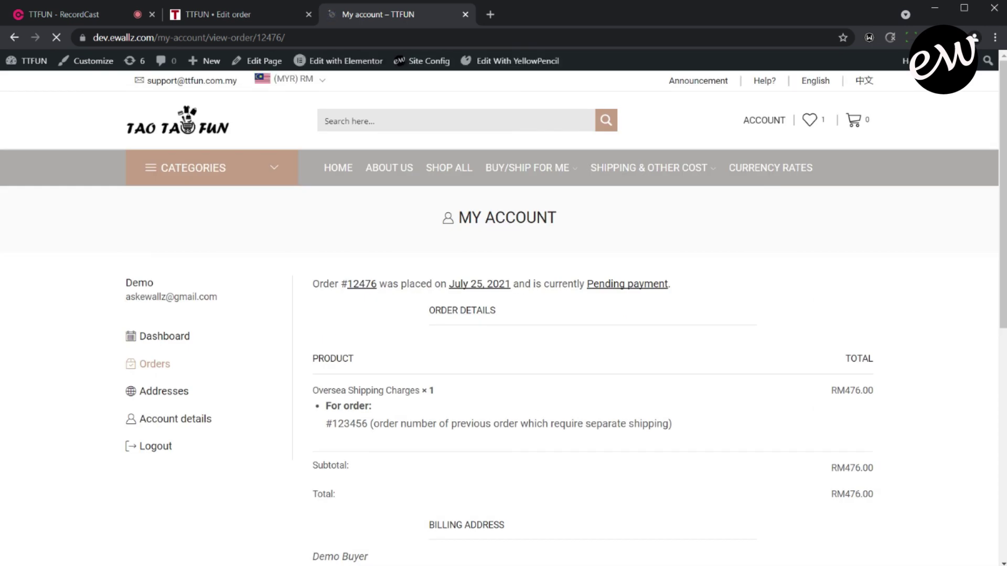
scroll(553, 355, "down", 2)
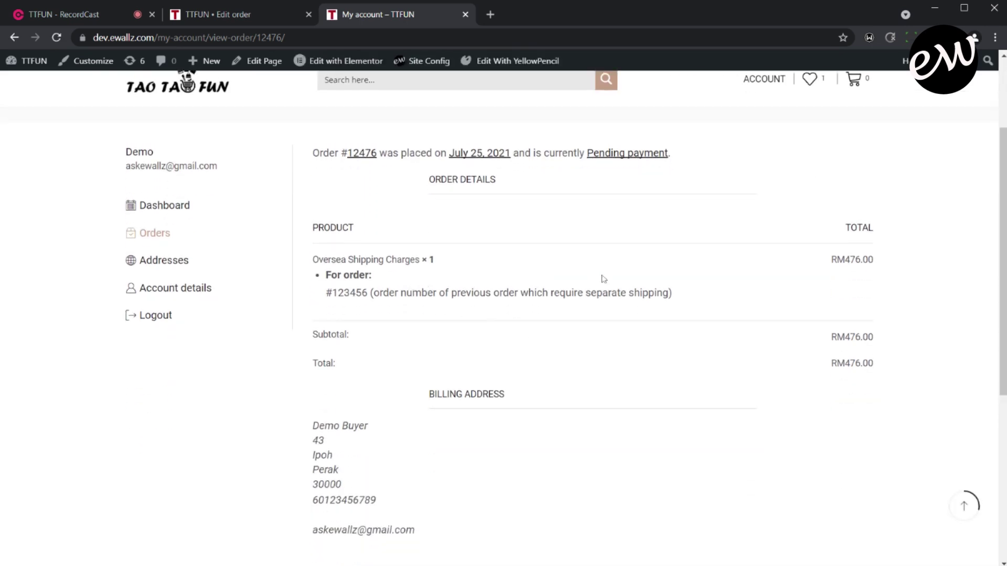
scroll(607, 274, "down", 1)
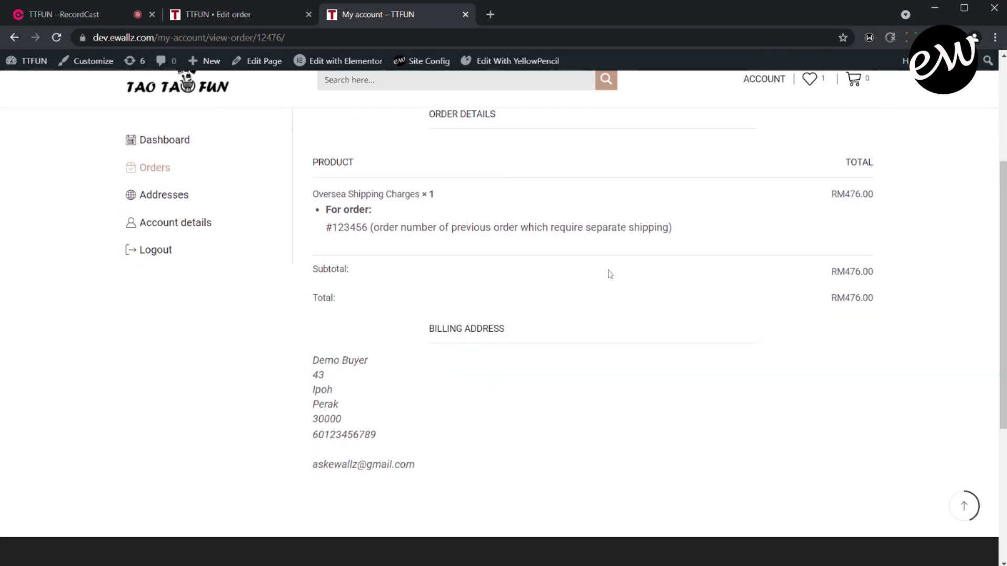
scroll(598, 281, "up", 1)
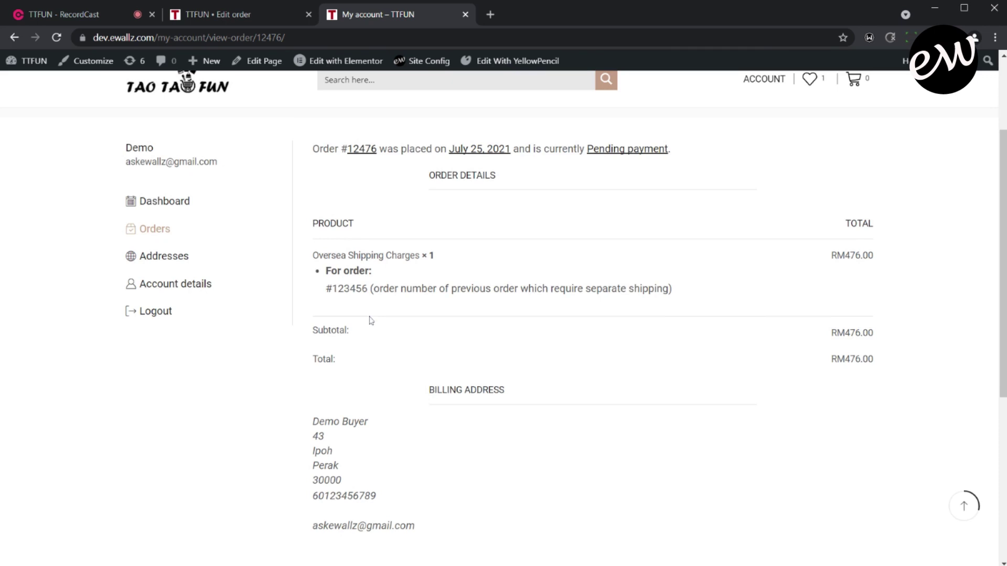
scroll(370, 320, "down", 3)
scroll(401, 240, "up", 4)
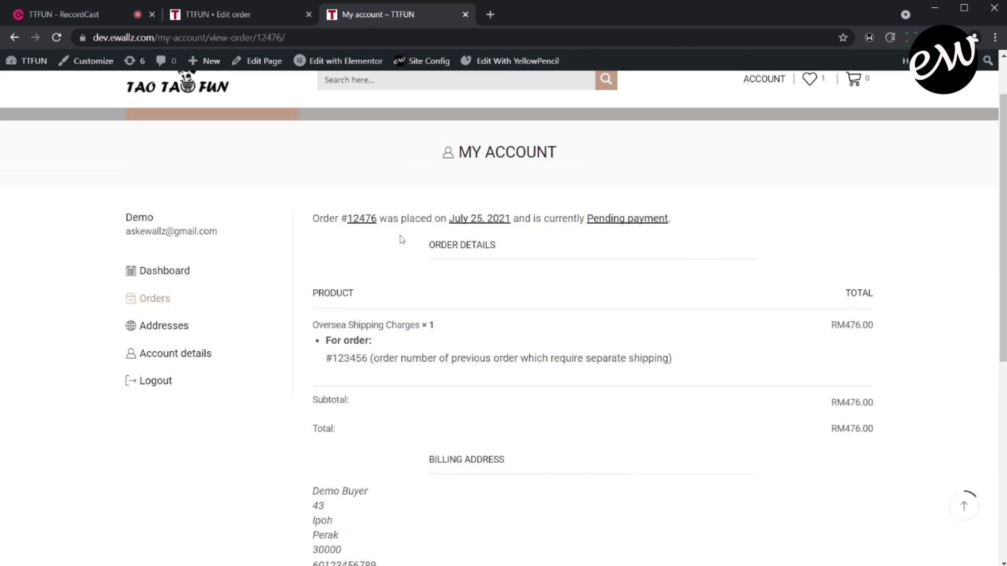